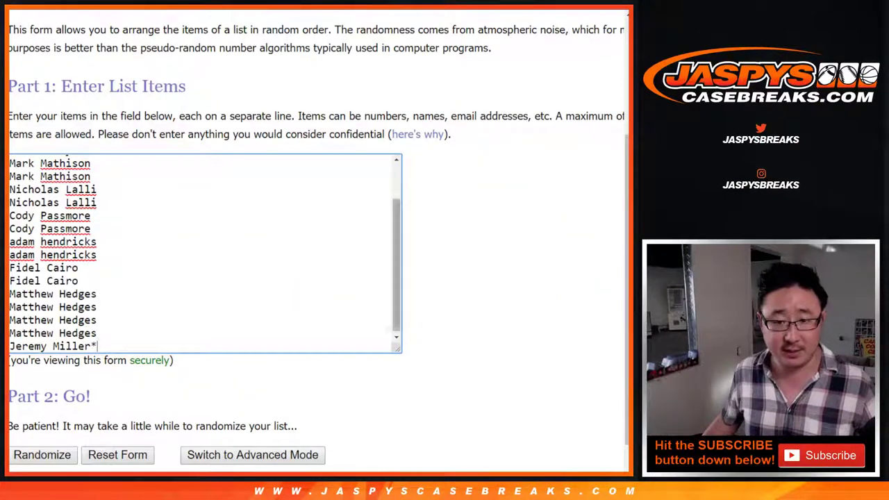
- Check the entries in the participant name list and the letter list, and enlarge the letter list's entry box
scroll(205, 253, "up", 2)
scroll(205, 253, "down", 2)
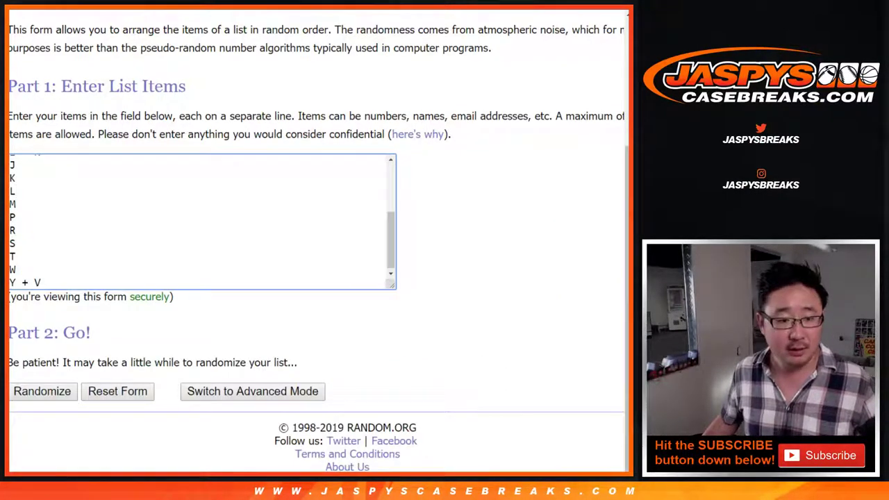
scroll(201, 220, "up", 4)
scroll(201, 221, "down", 4)
scroll(201, 221, "up", 2)
scroll(201, 221, "down", 3)
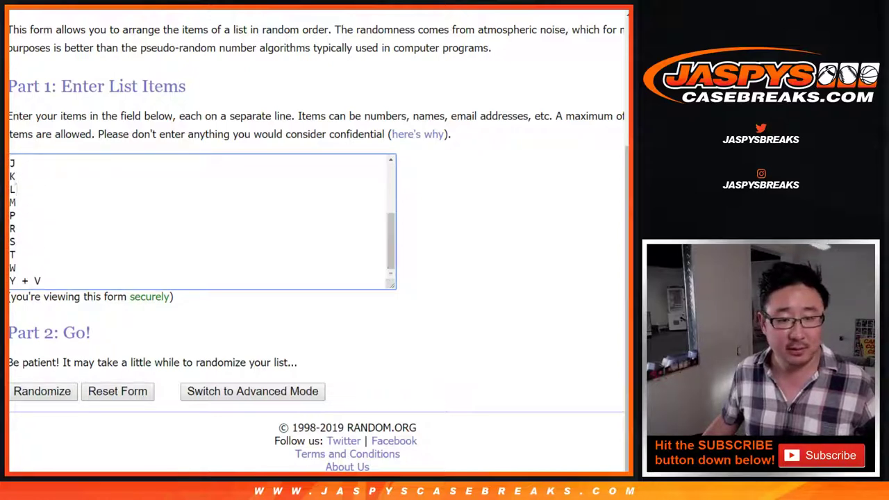
left_click_drag(395, 286, 400, 366)
- Roll two virtual dice in the RANDOM.ORG Dice Roller
key("ctrl+Tab")
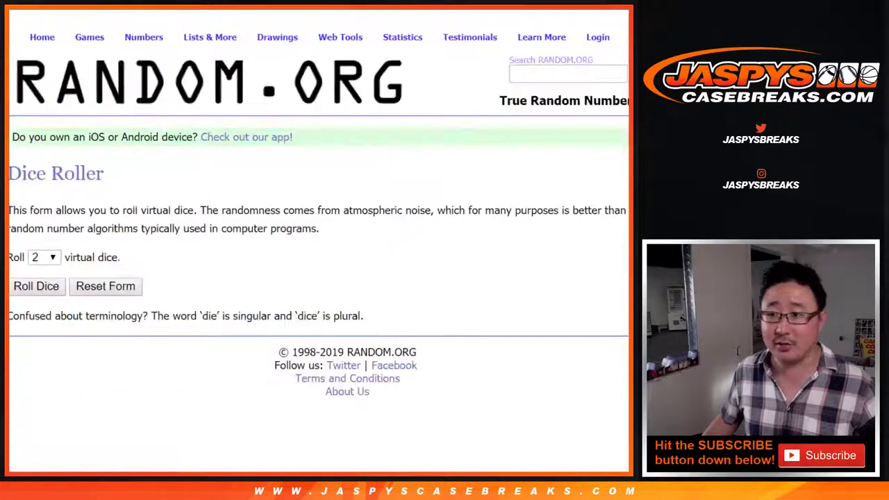
left_click(36, 286)
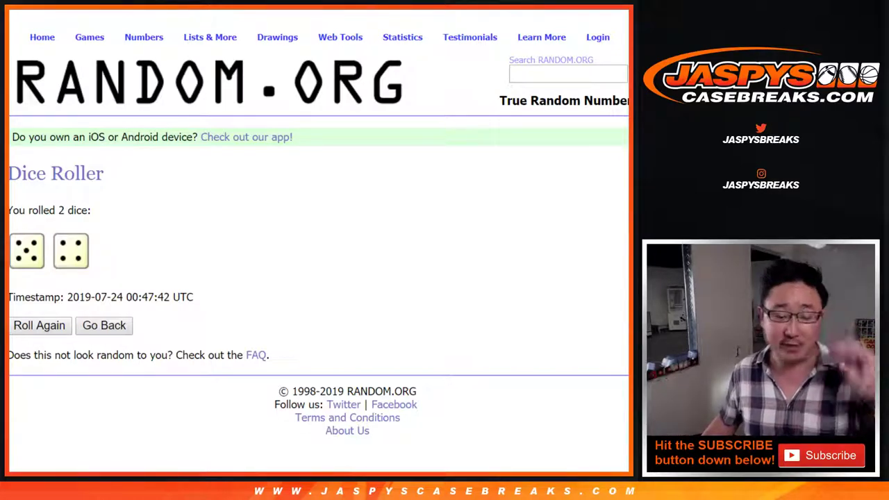
- Randomize the participant name list nine times in the List Randomizer
key("ctrl+Tab")
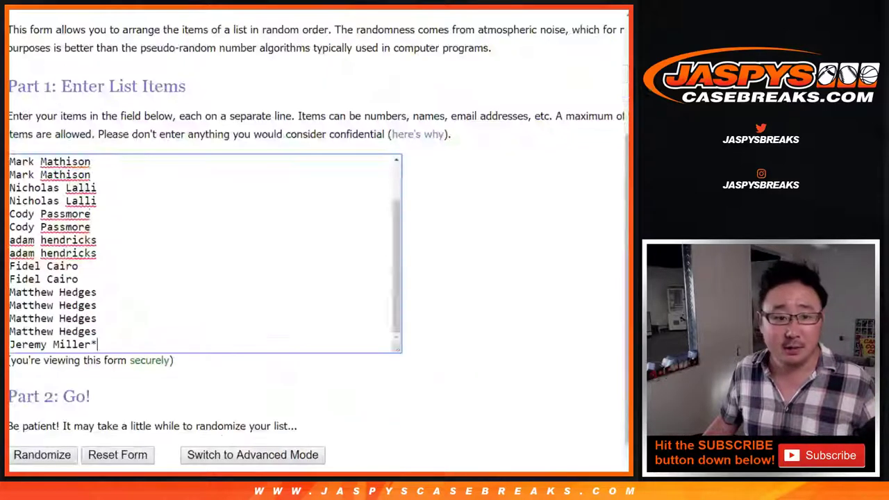
scroll(318, 243, "down", 2)
left_click(42, 392)
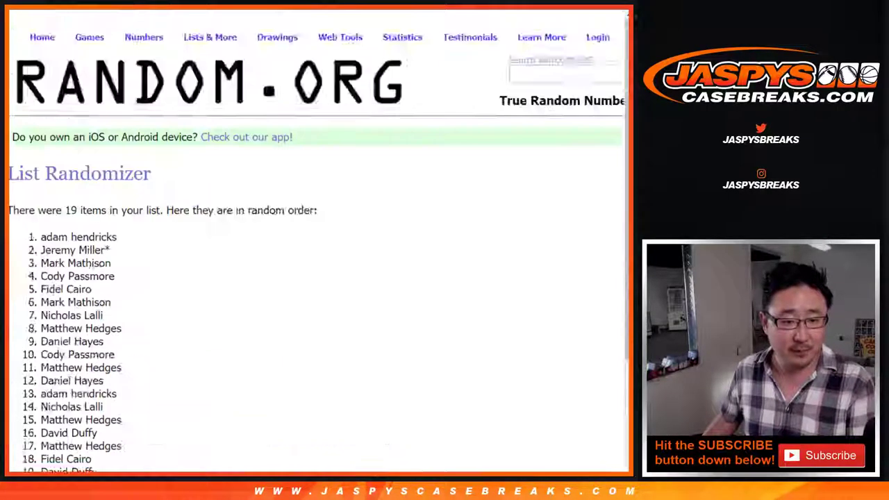
scroll(318, 244, "down", 3)
left_click(32, 391)
scroll(32, 392, "down", 3)
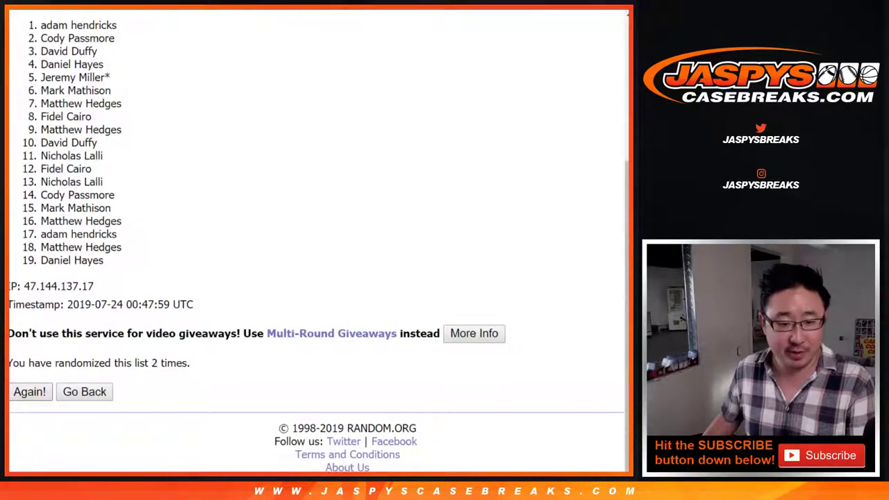
left_click(32, 392)
scroll(32, 392, "down", 3)
left_click(30, 392)
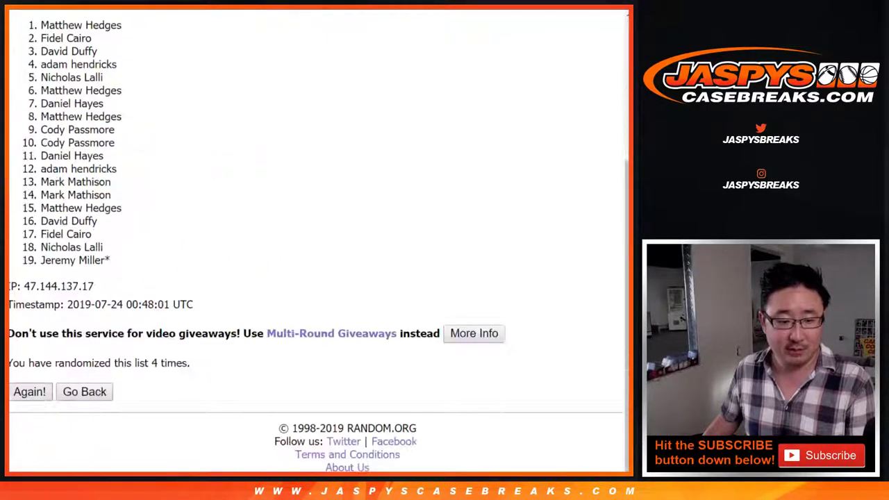
left_click(30, 392)
left_click(29, 391)
left_click(29, 391)
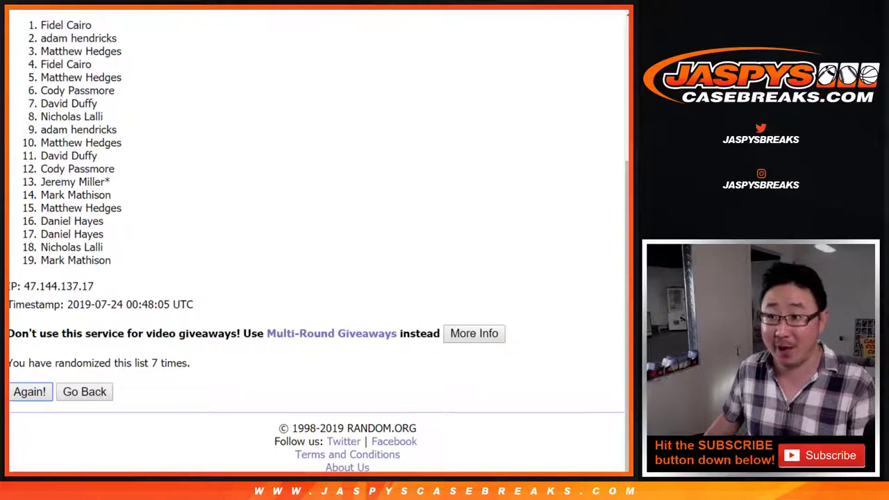
left_click(29, 392)
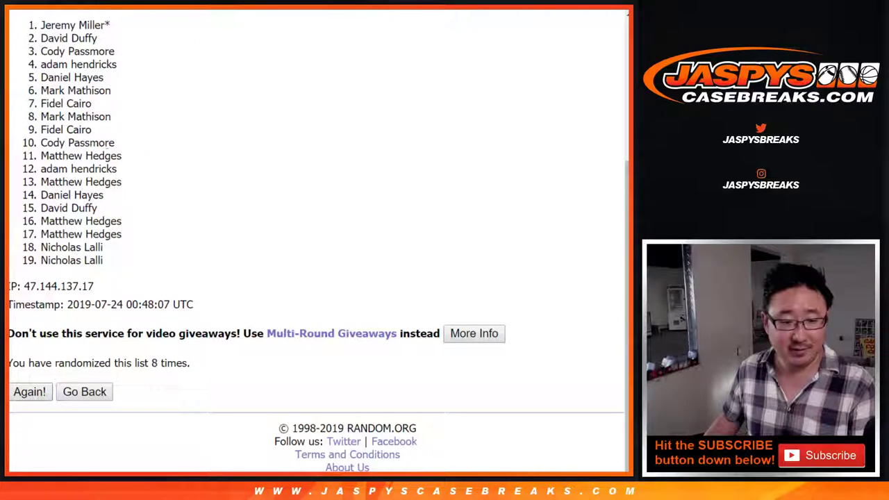
left_click(29, 391)
scroll(320, 243, "down", 3)
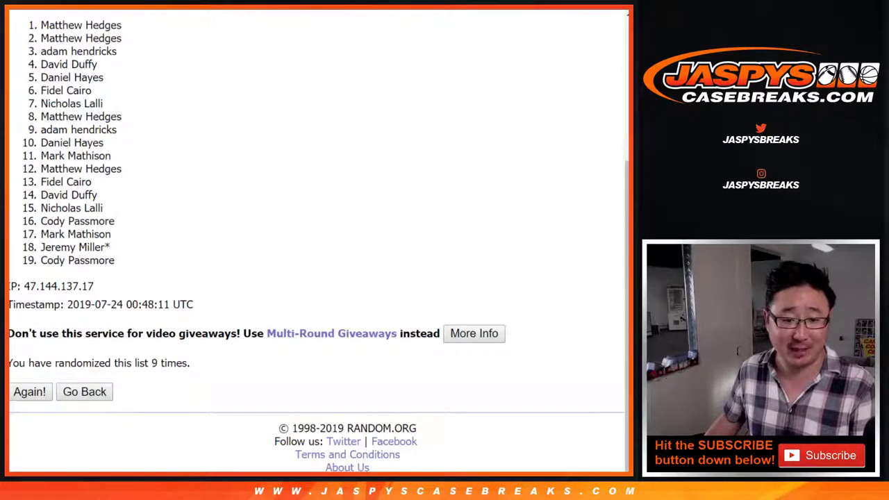
- Highlight the randomization count beneath the shuffled name list to check it, and clear the highlight
left_click_drag(134, 364, 191, 364)
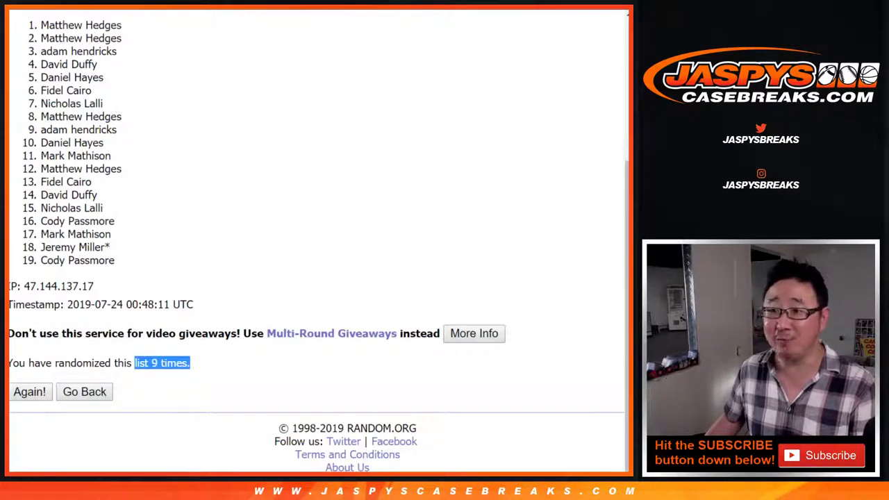
left_click(201, 363)
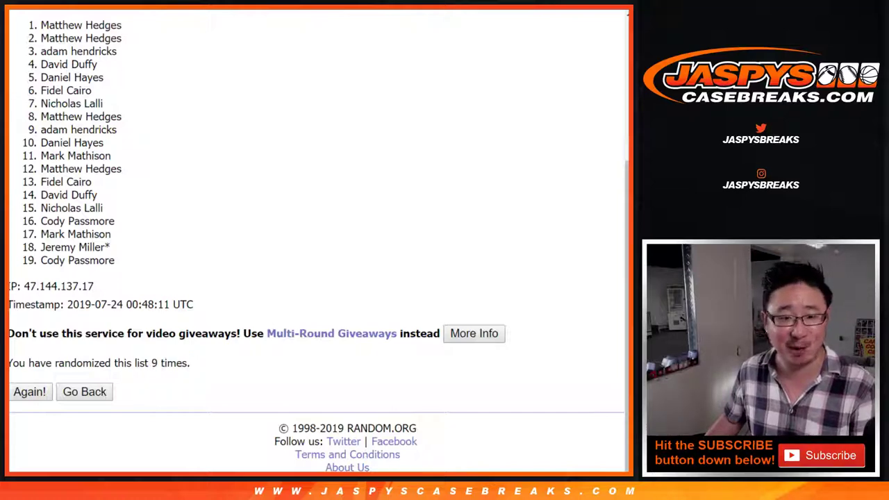
left_click_drag(144, 364, 191, 364)
left_click(201, 363)
- Copy all the shuffled participant names and paste them into column A of the Google Sheets spreadsheet, starting at A1
scroll(201, 364, "up", 1)
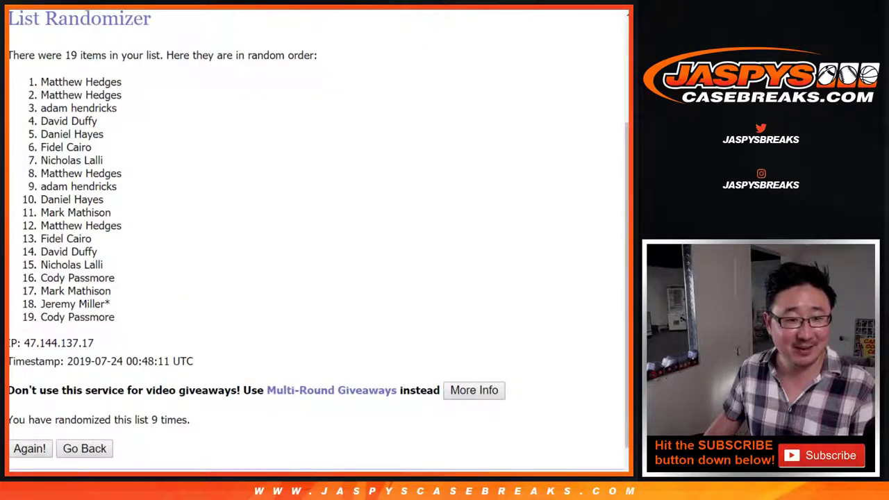
left_click_drag(40, 81, 115, 317)
key("ctrl+c")
key("ctrl+Tab")
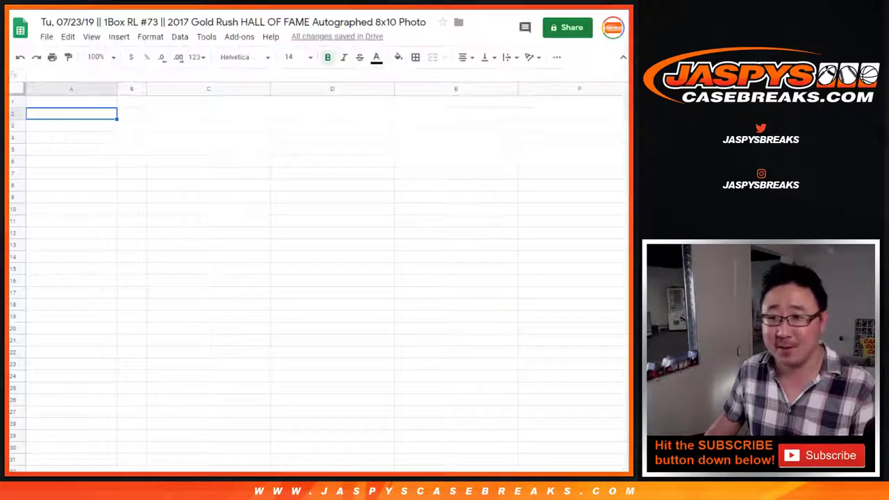
left_click(76, 101)
right_click(84, 102)
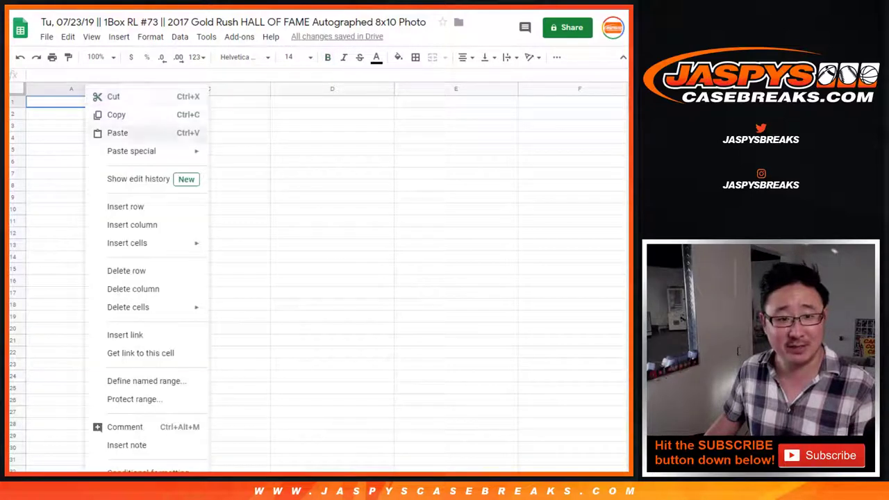
left_click(115, 131)
- Randomize the letter list nine times in the other List Randomizer form and check its randomization count
key("ctrl+Tab")
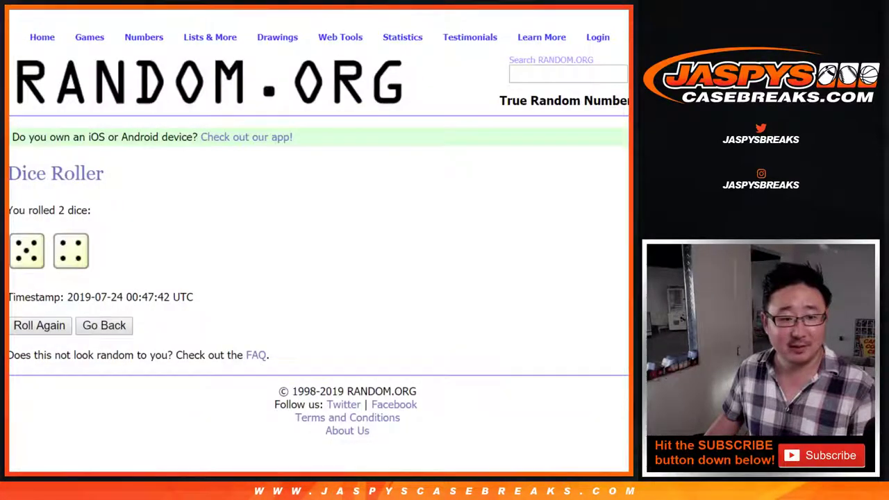
key("ctrl+Tab")
scroll(319, 243, "down", 3)
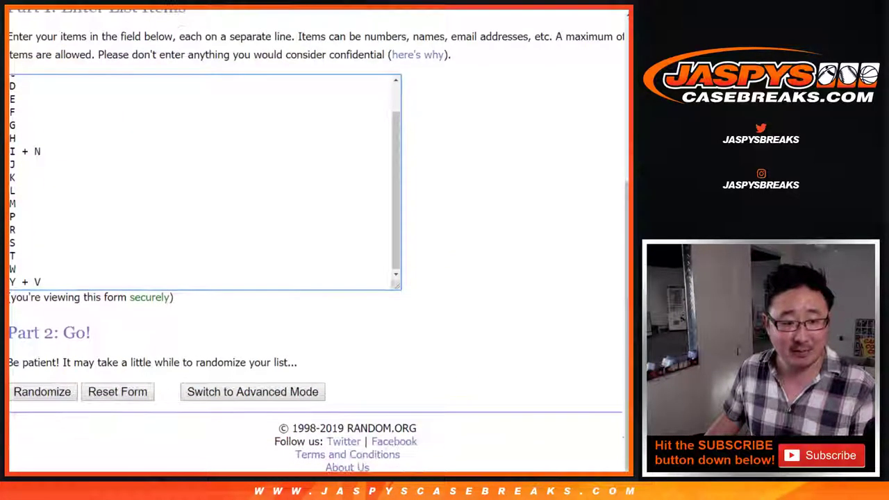
left_click(42, 391)
scroll(42, 391, "down", 3)
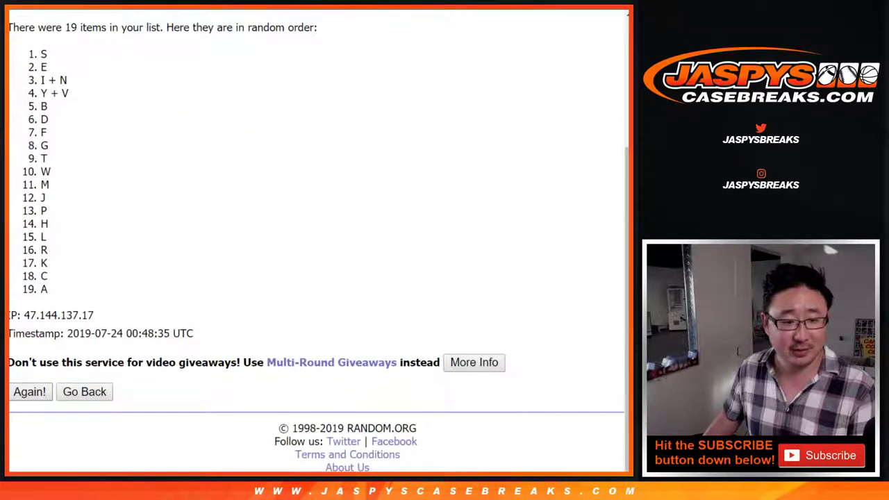
left_click(30, 392)
scroll(29, 391, "down", 3)
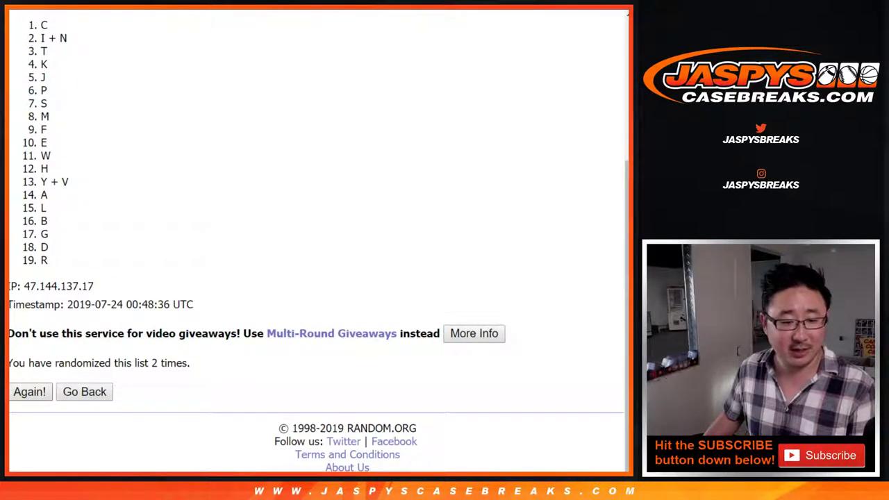
key("Return")
key("Return")
key("Return")
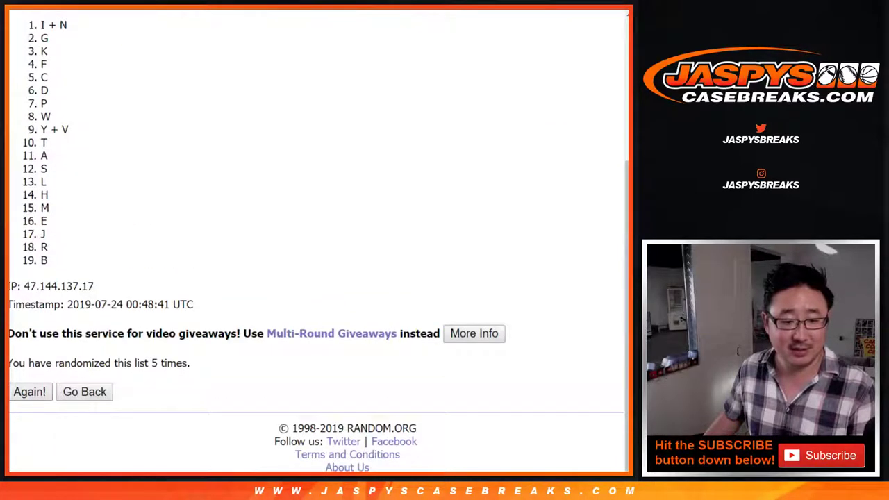
key("Return")
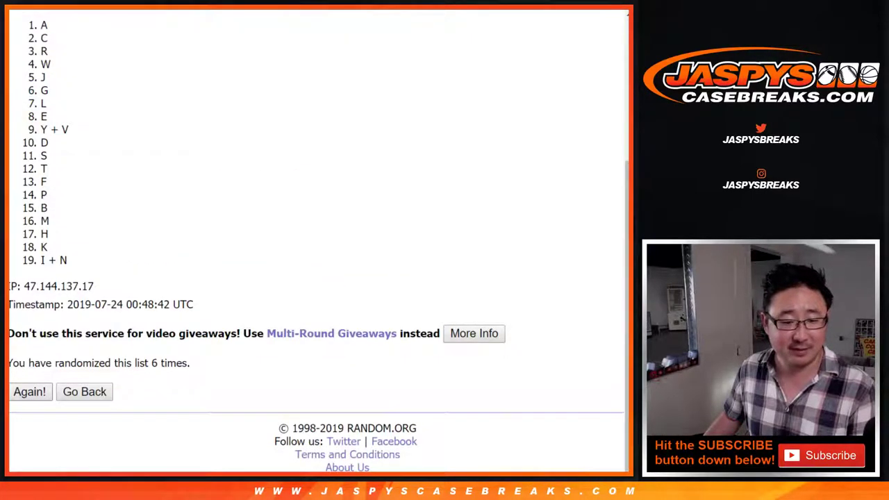
left_click(30, 392)
key("Return")
key("Return")
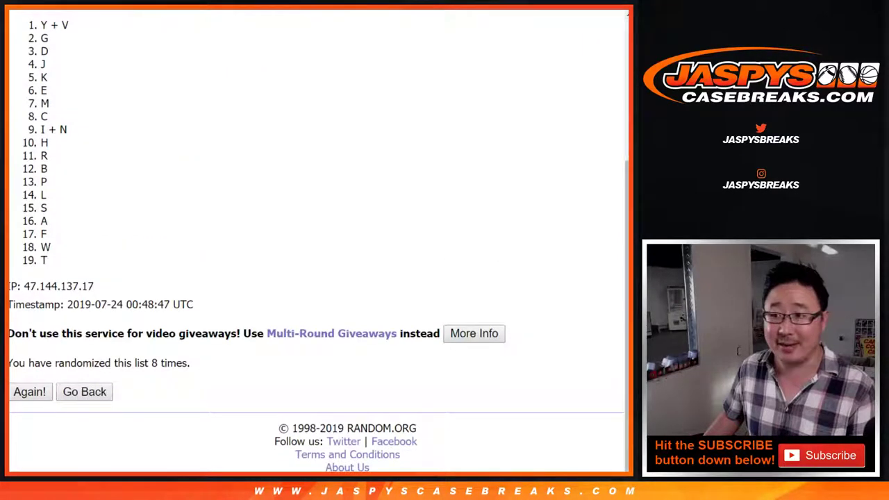
key("Return")
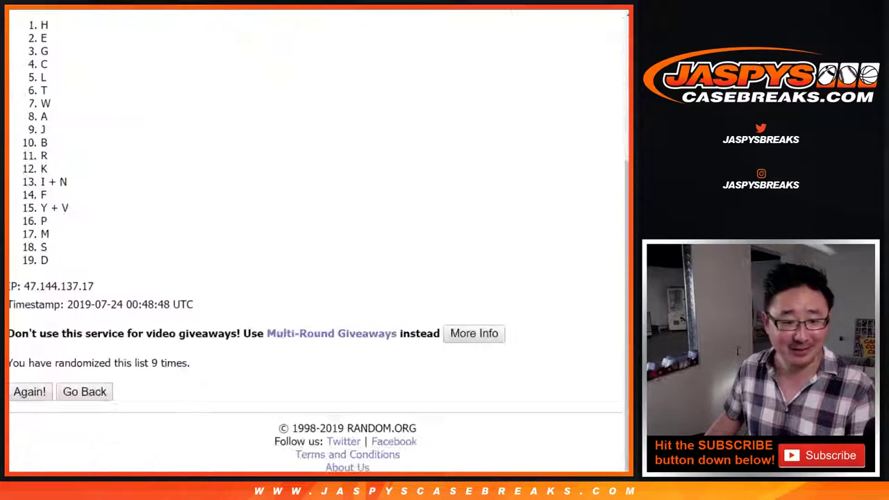
left_click_drag(191, 363, 150, 363)
left_click(195, 299)
- Copy all the shuffled letters and paste them beside the names in column B of the Google Sheets spreadsheet, starting at B1
scroll(195, 298, "up", 4)
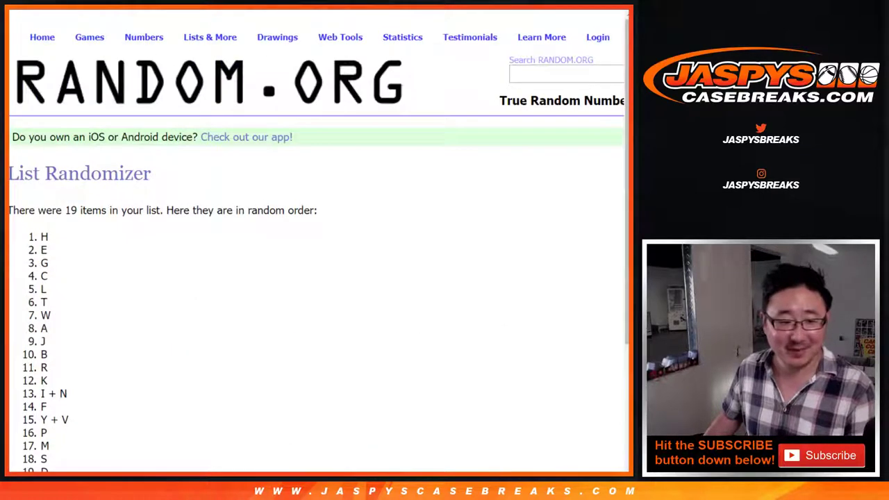
left_click_drag(40, 236, 46, 472)
key("ctrl+c")
scroll(313, 243, "down", 3)
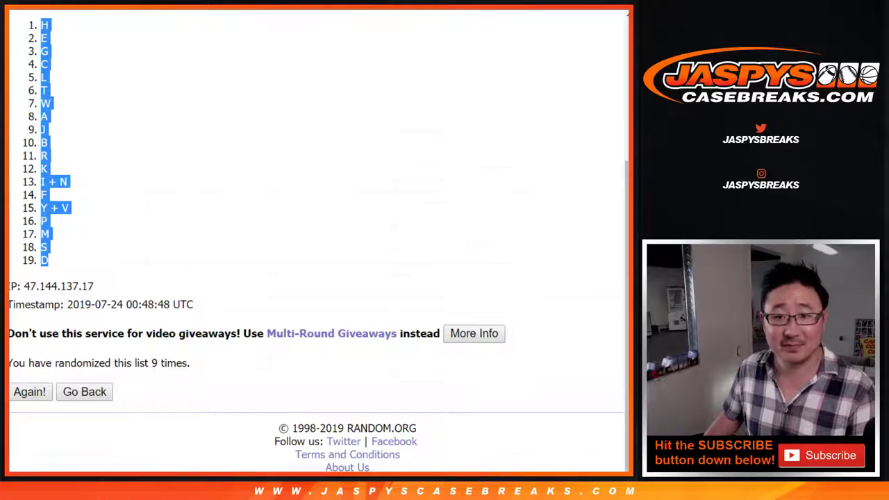
key("ctrl+Tab")
left_click(131, 102)
right_click(131, 102)
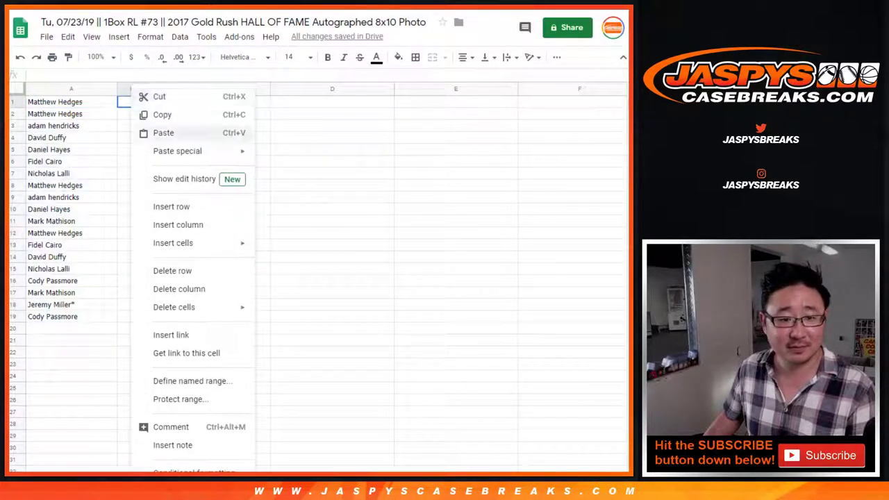
left_click(164, 132)
- Set the whole sheet's font to Helvetica Neue and its font size to 18
key("ctrl+a")
left_click(236, 56)
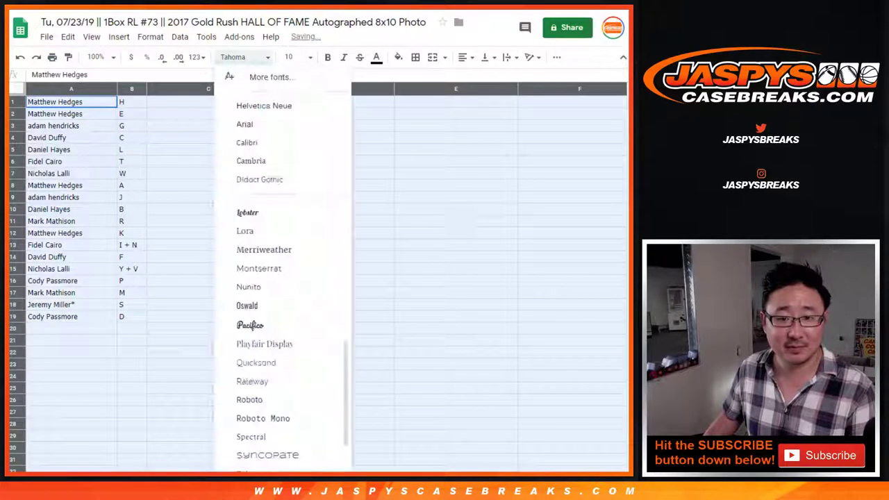
left_click(264, 106)
left_click(295, 57)
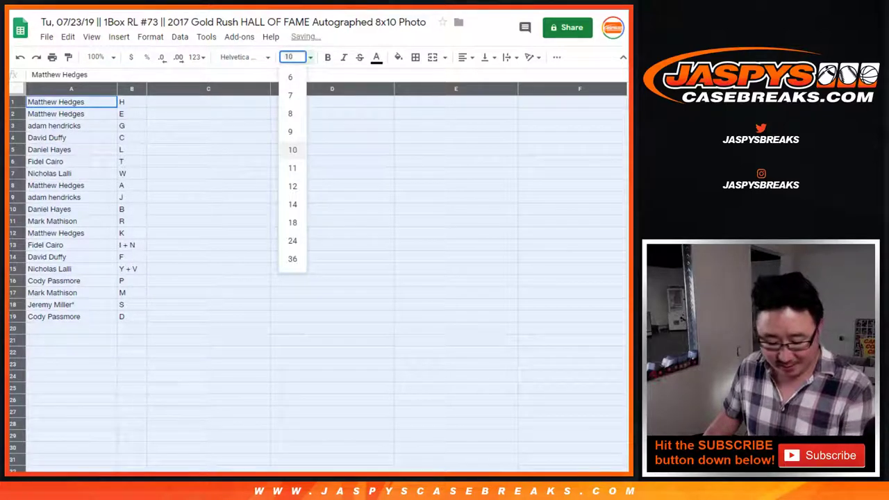
type("18")
key("Return")
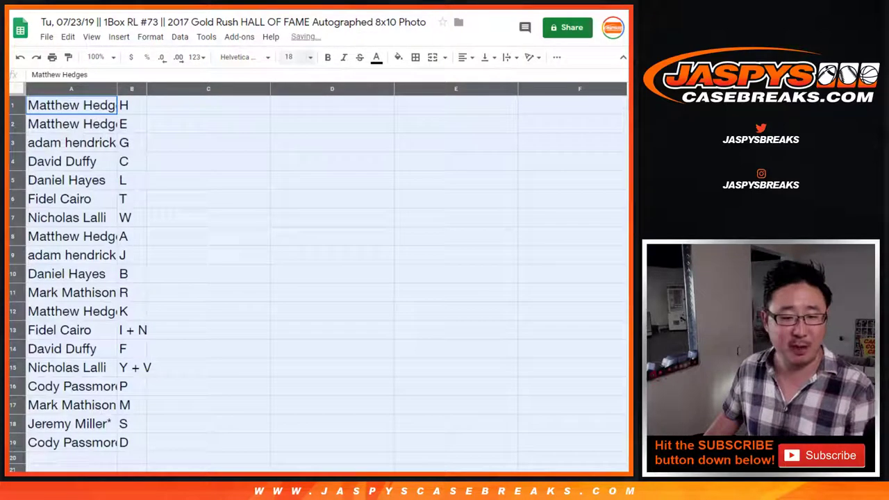
- Zoom the sheet to 150% and fit the column widths to the names and letters
left_click(96, 57)
left_click(97, 169)
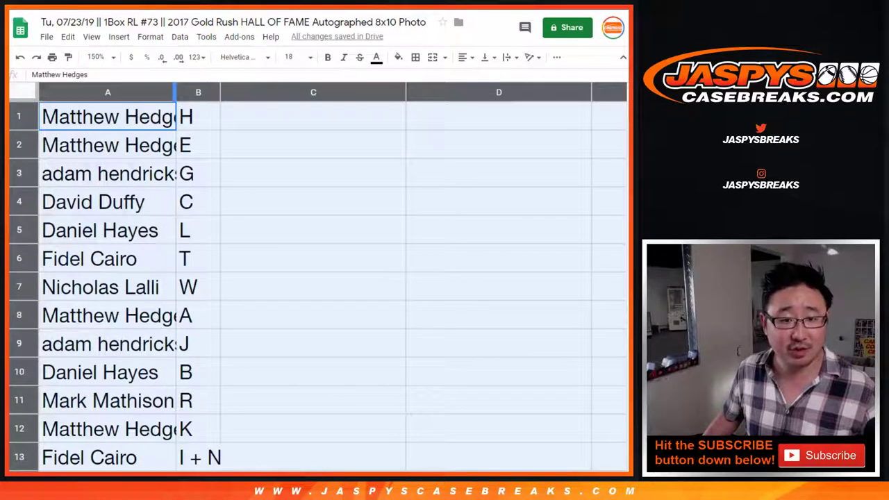
double_click(174, 92)
- Review the name and letter pairings one row at a time, from row 2 through row 19
left_click(20, 145)
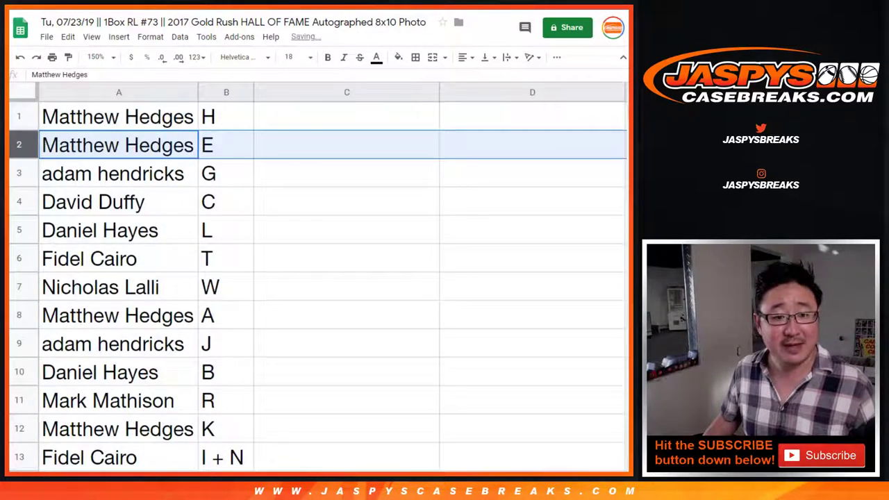
left_click(19, 174)
left_click(19, 202)
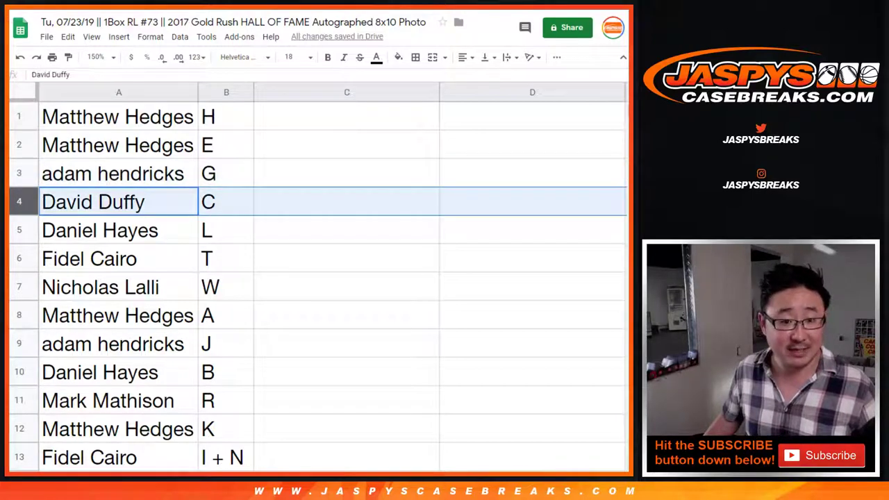
left_click(19, 230)
scroll(19, 231, "down", 1)
left_click(20, 173)
left_click(19, 202)
left_click(19, 230)
scroll(19, 231, "down", 1)
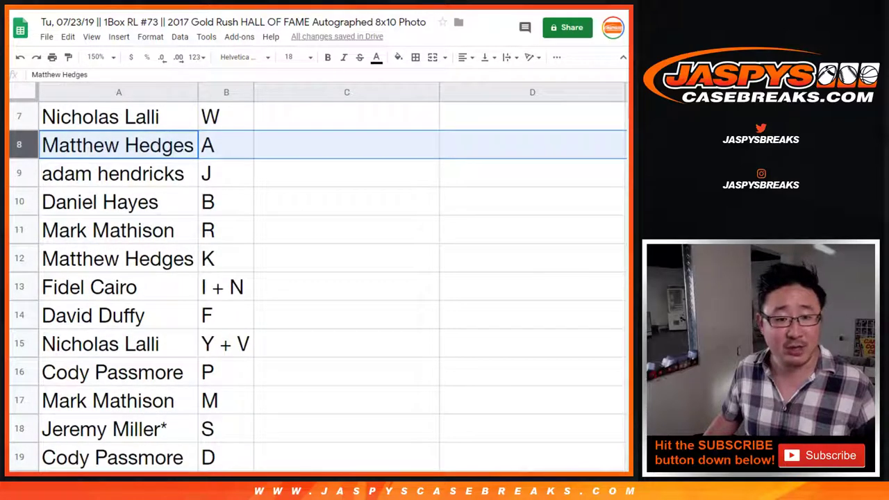
left_click(19, 174)
left_click(19, 202)
scroll(20, 203, "down", 1)
left_click(20, 202)
left_click(19, 231)
scroll(20, 230, "down", 1)
left_click(19, 231)
scroll(20, 230, "down", 1)
left_click(20, 230)
left_click(20, 259)
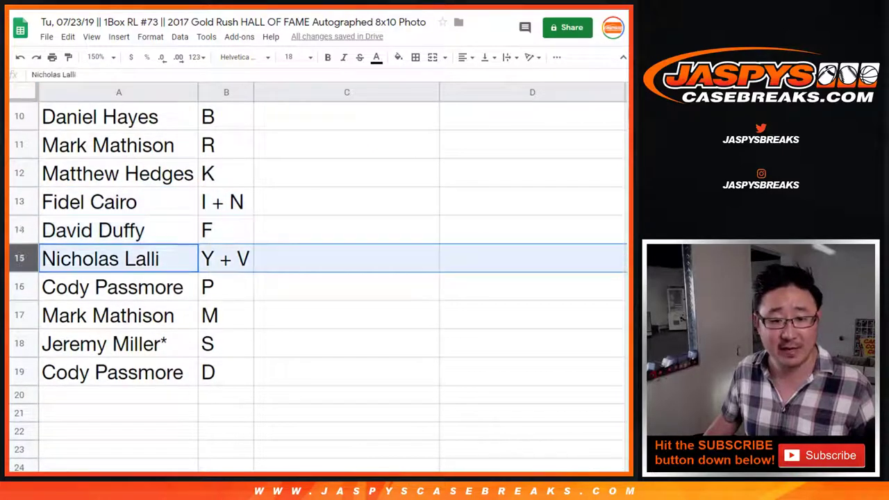
left_click(19, 287)
left_click(19, 316)
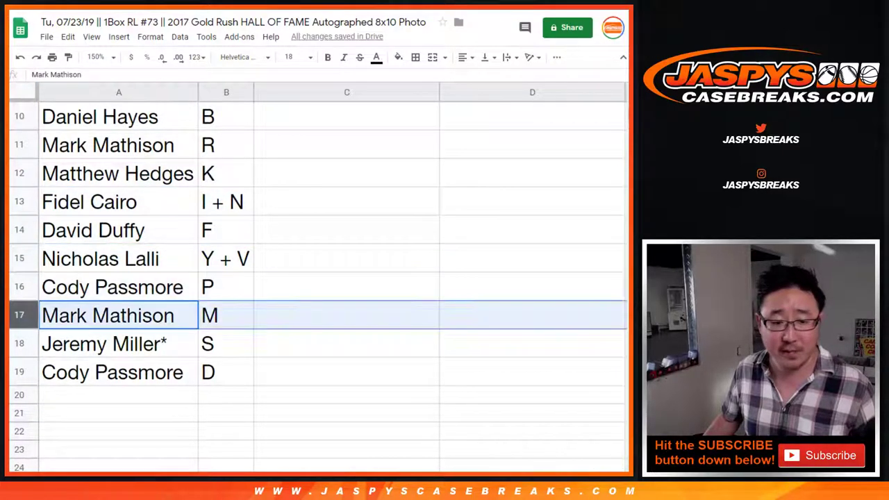
left_click(19, 344)
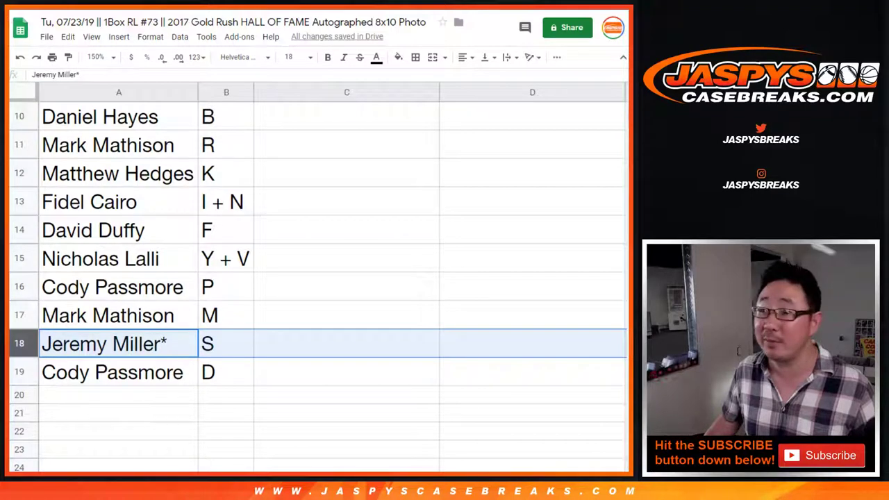
left_click(20, 372)
- Zoom the sheet to 100% and sort it by column B from A to Z
scroll(20, 373, "up", 4)
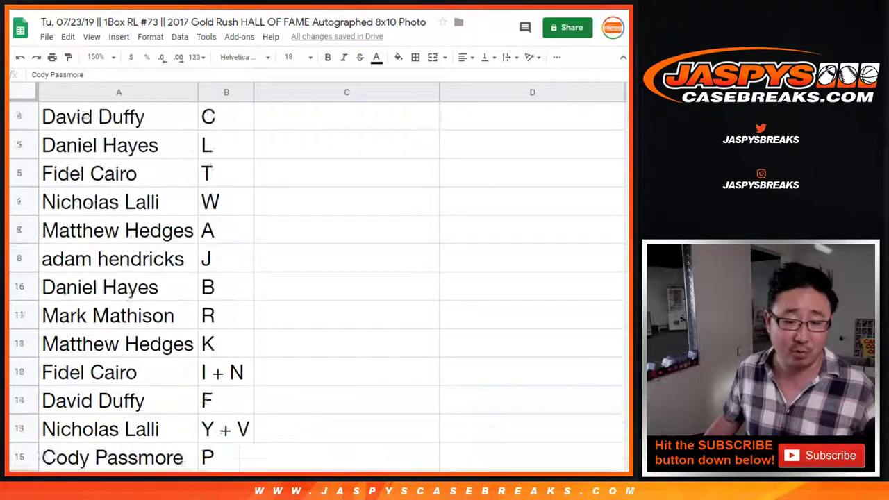
left_click(97, 57)
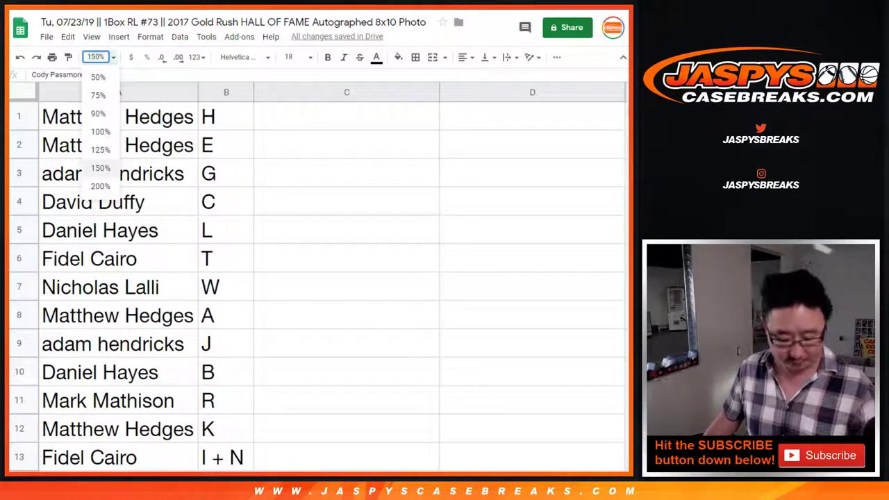
type("100")
key("Return")
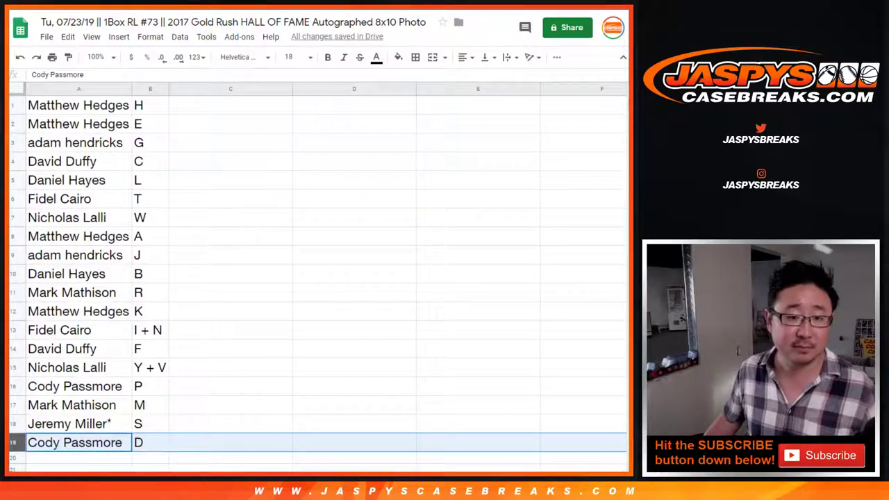
left_click(150, 89)
left_click(180, 37)
left_click(236, 57)
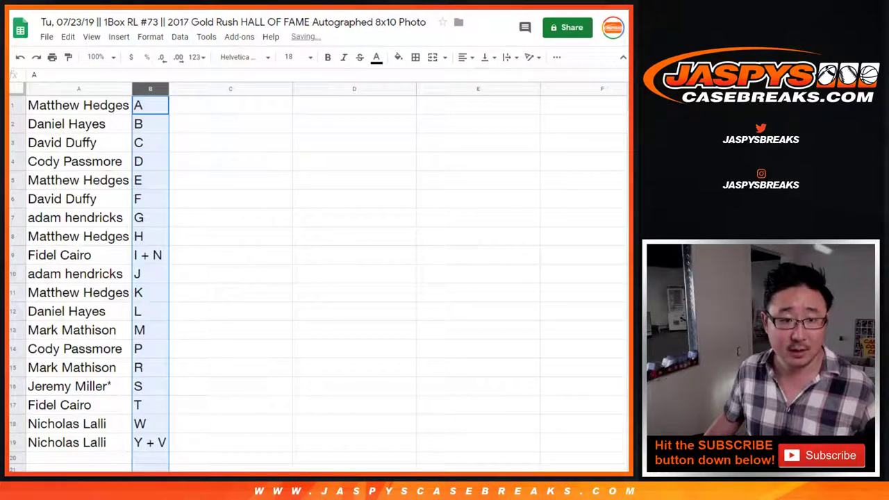
- Apply all borders to the names and letters in A1:B19 and center them horizontally
left_click(78, 106)
key("ctrl+a")
left_click(415, 57)
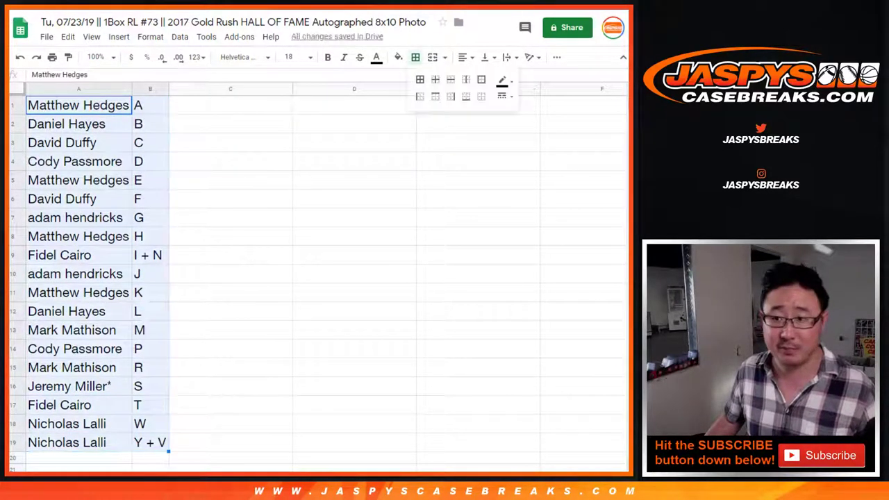
left_click(420, 79)
left_click(466, 58)
left_click(482, 80)
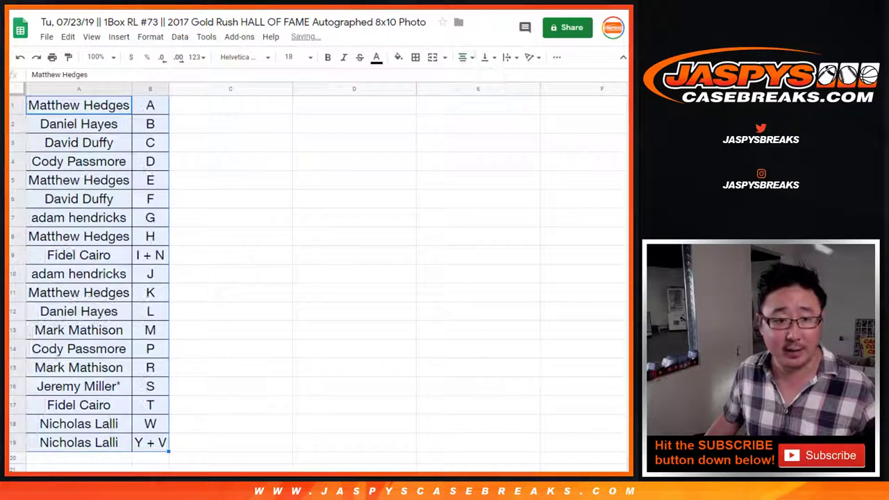
left_click(79, 105)
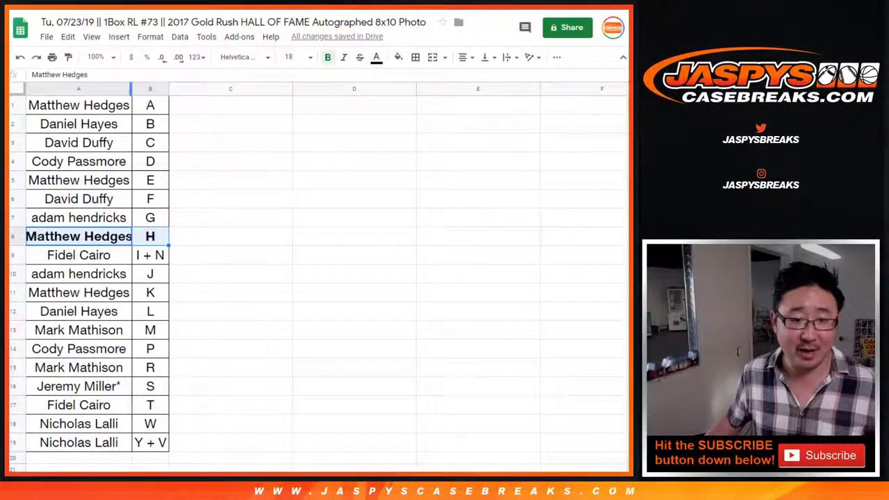
- Refit column A's width to the bold name in row 8 and select the letter H beside it
double_click(131, 89)
left_click(81, 236)
left_click(156, 236)
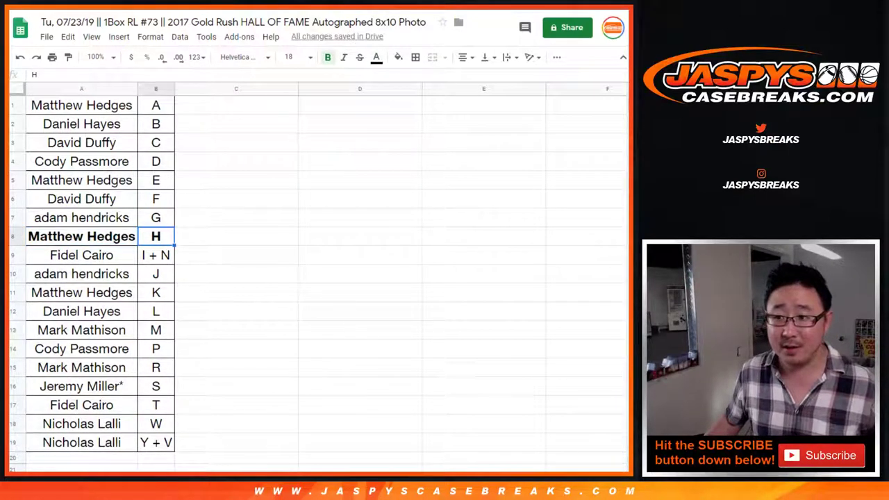
- Copy all the names in A1:A19 and paste them into the item list of RANDOM.ORG's List Randomizer
key("ctrl+t")
key("ctrl+t")
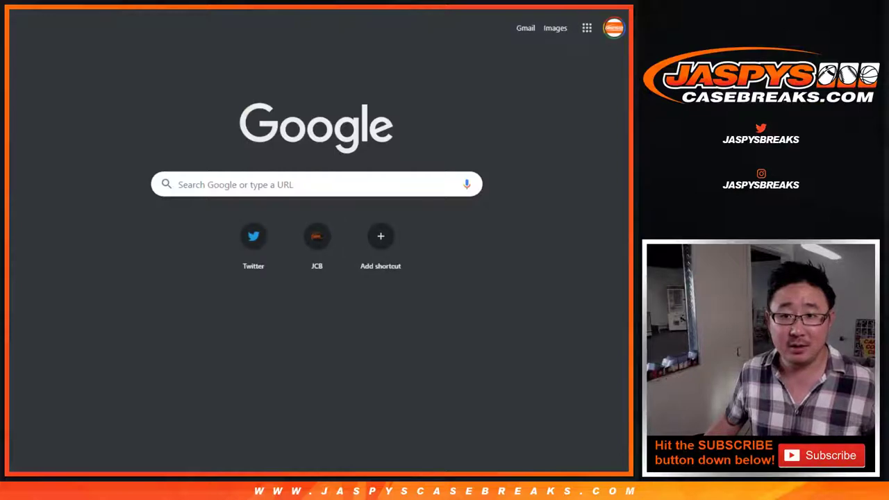
key("ctrl+Tab")
key("ctrl+Tab")
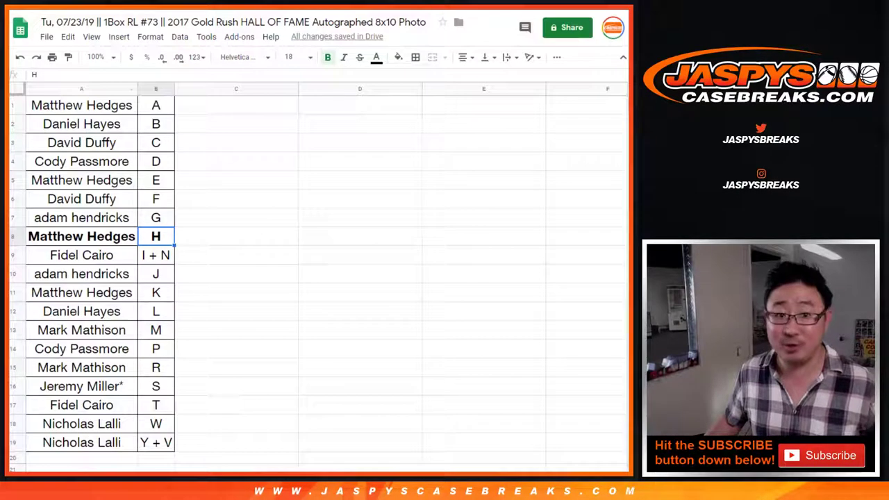
left_click(81, 106)
left_click(81, 442, "shift")
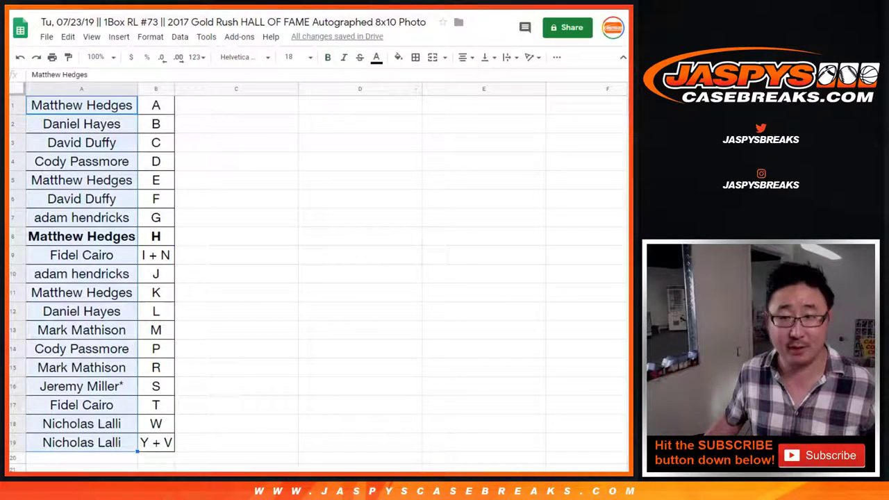
key("ctrl+c")
key("ctrl+Tab")
left_click(201, 403)
key("ctrl+v")
scroll(316, 312, "down", 2)
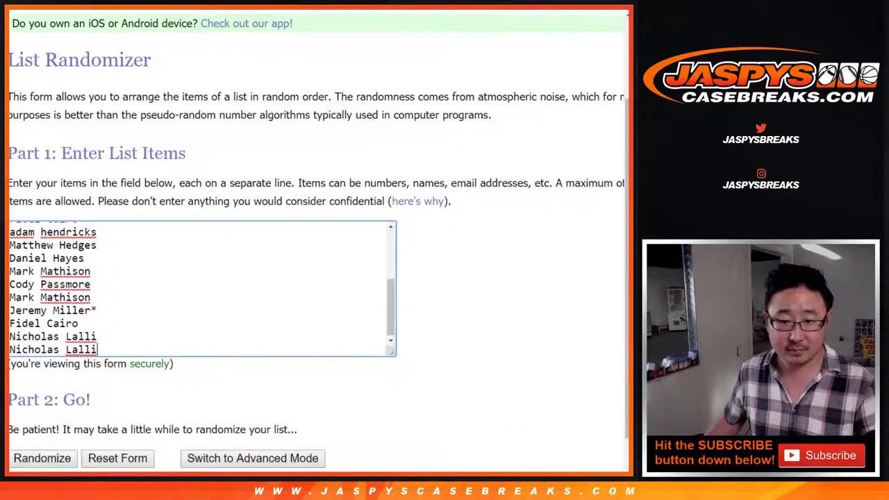
left_click_drag(390, 307, 391, 258)
- Roll two virtual dice in RANDOM.ORG's Dice Roller and check the roll against the List Randomizer form
key("ctrl+Tab")
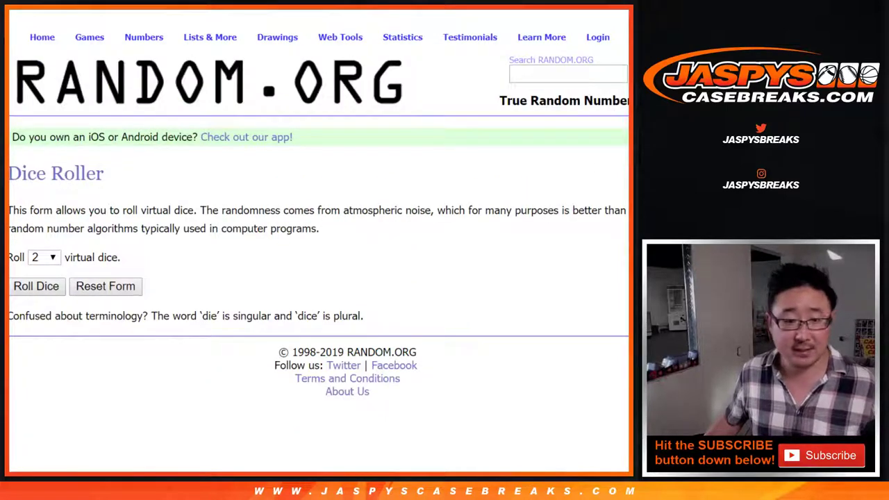
left_click(36, 286)
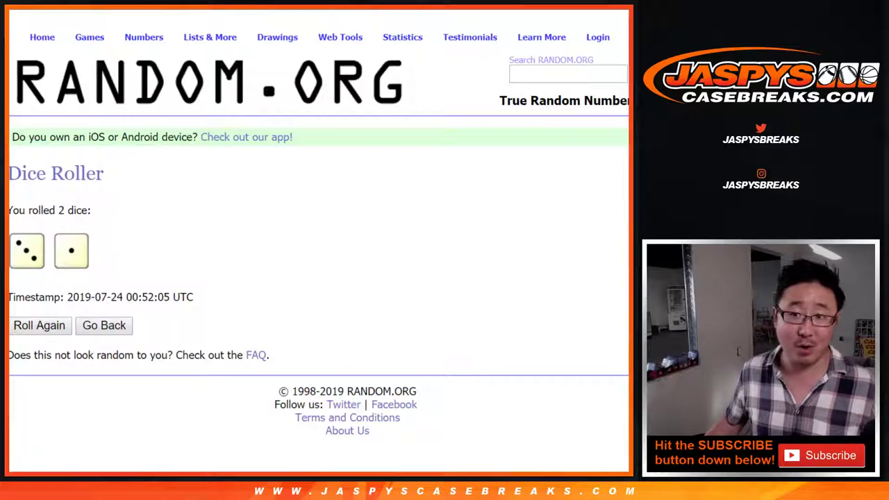
key("ctrl+Tab")
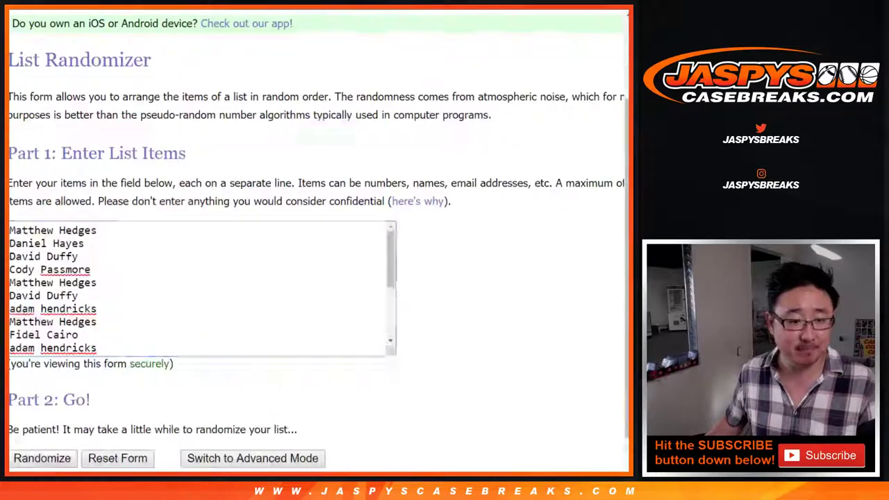
key("ctrl+shift+Tab")
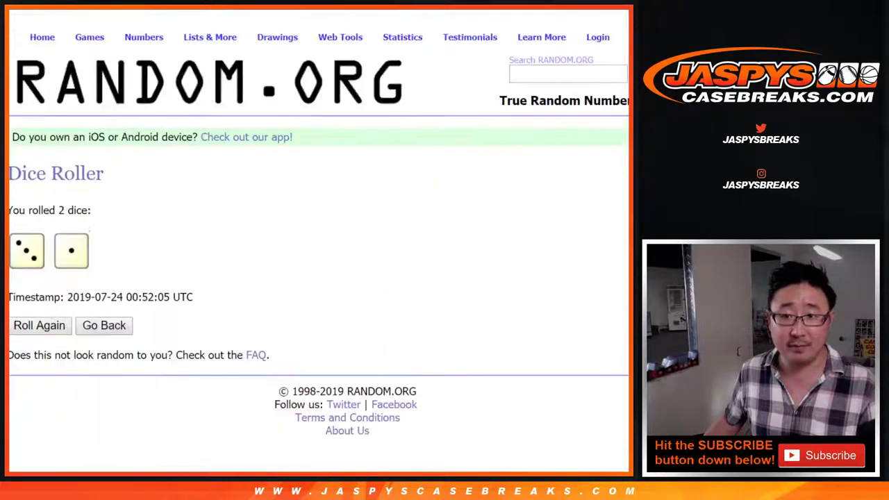
- Randomize the list of names four times in the List Randomizer
key("ctrl+Tab")
scroll(317, 277, "down", 2)
left_click(43, 391)
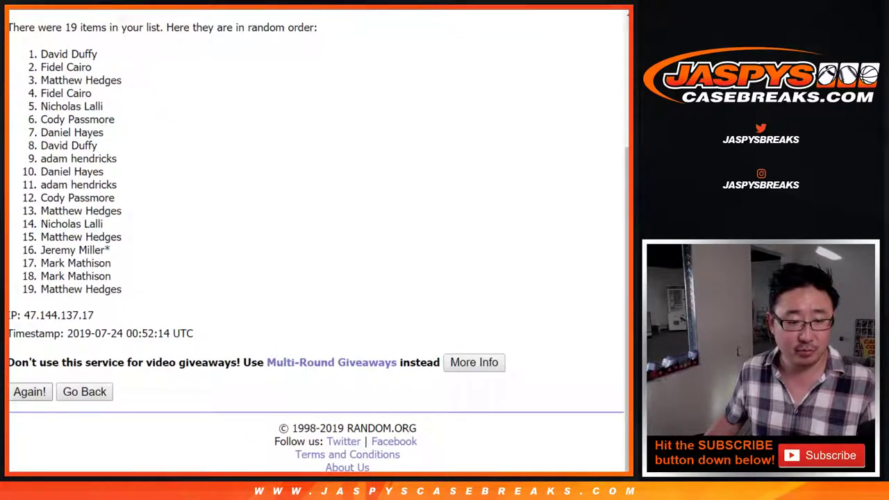
left_click(29, 392)
scroll(29, 392, "down", 4)
left_click(29, 392)
scroll(29, 391, "down", 4)
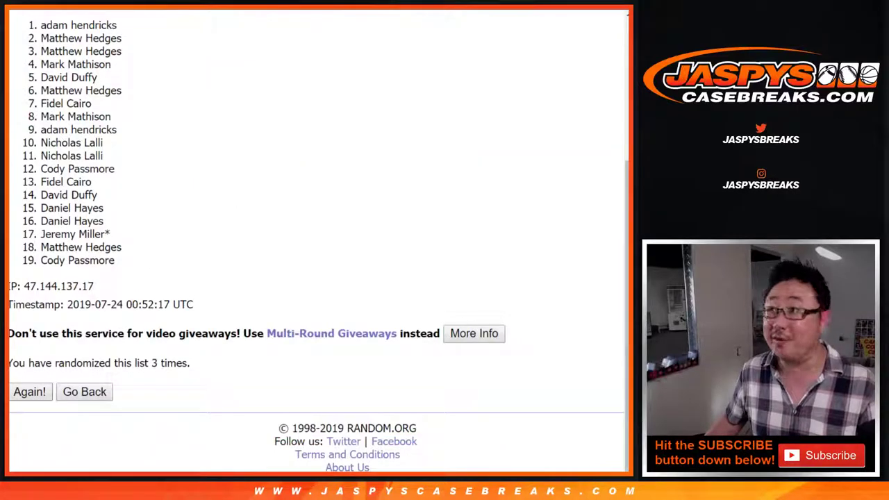
left_click(29, 391)
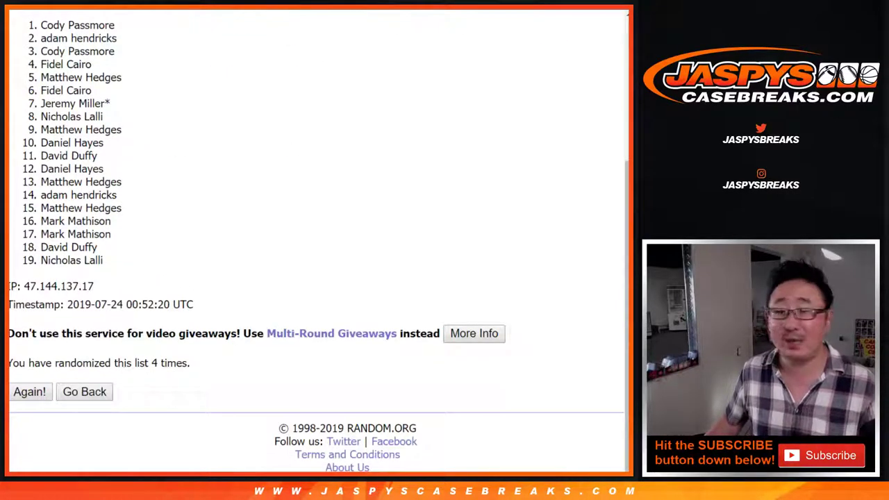
- Highlight the first two names in the randomized list
left_click_drag(41, 25, 117, 38)
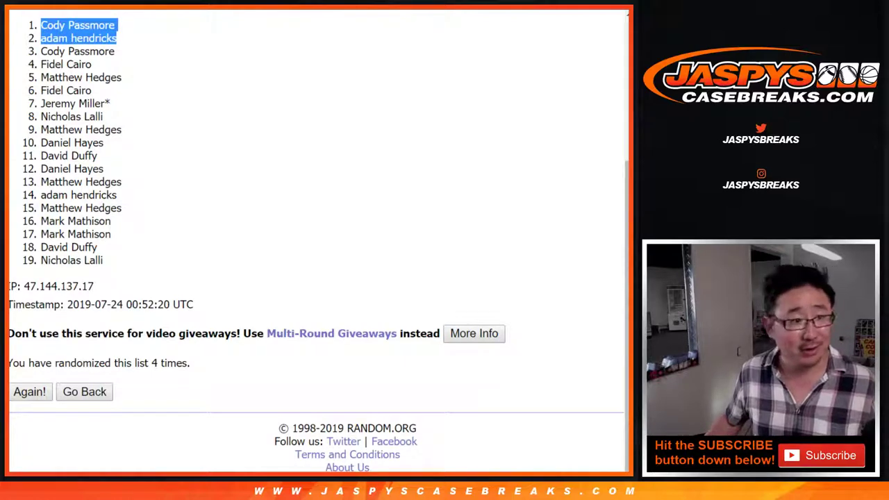
key("alt+Tab")
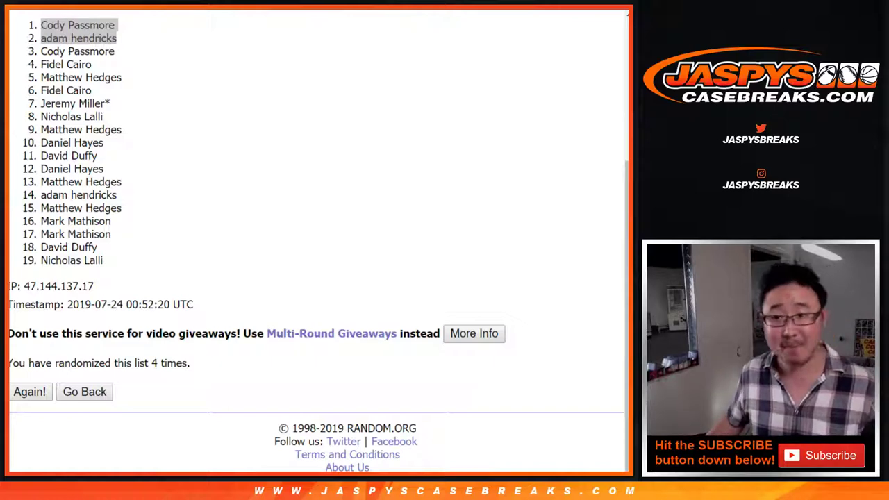
key("alt+Tab")
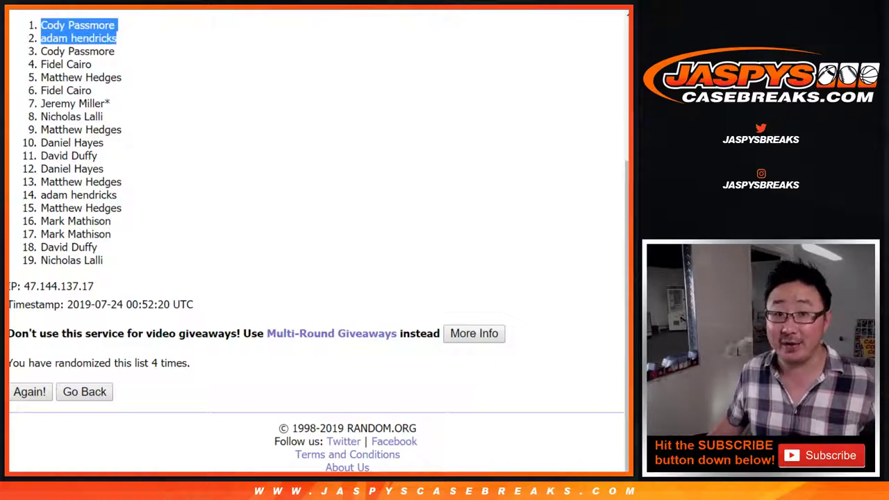